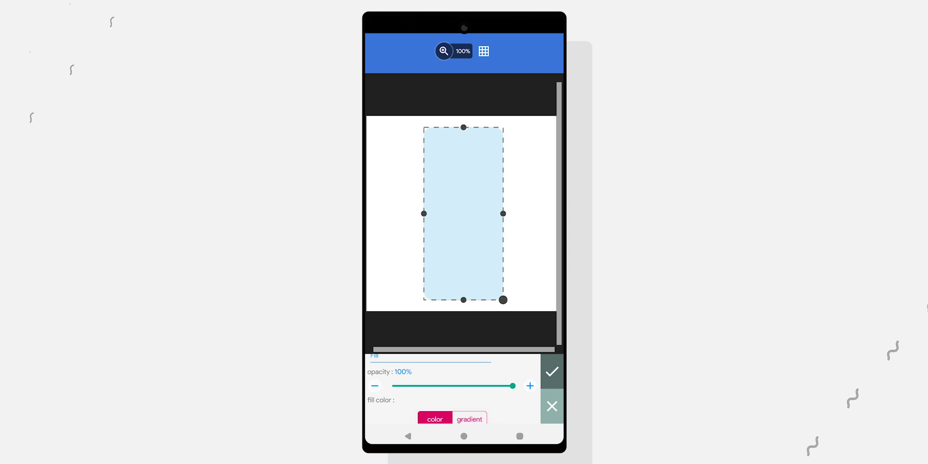
Step: Slide the light-blue body shape into line with the reference phone's edges
left_click(540, 61)
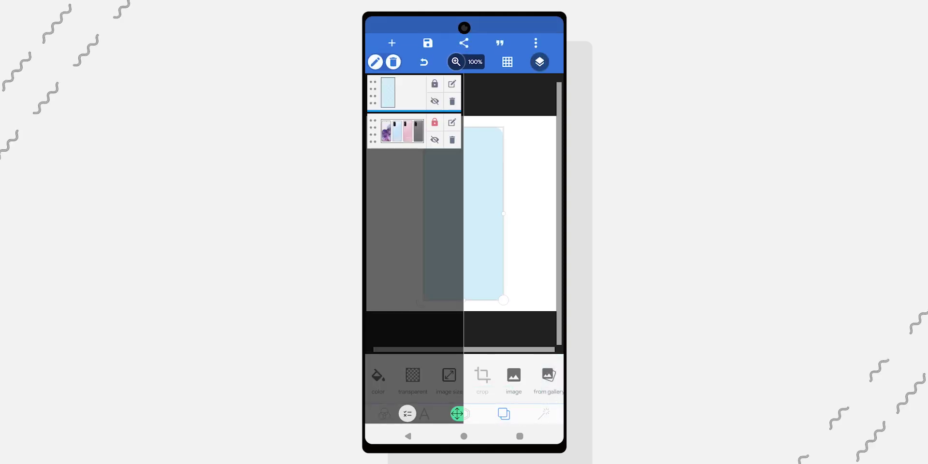
left_click(451, 84)
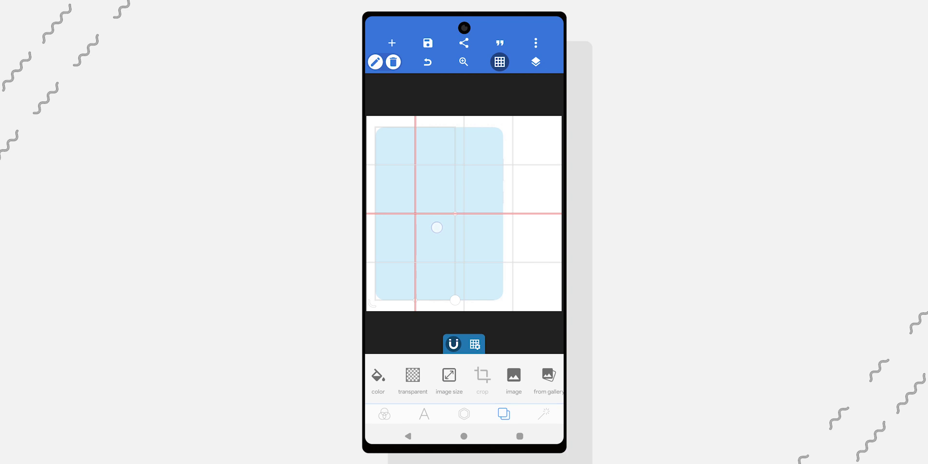
left_click_drag(435, 224, 481, 231)
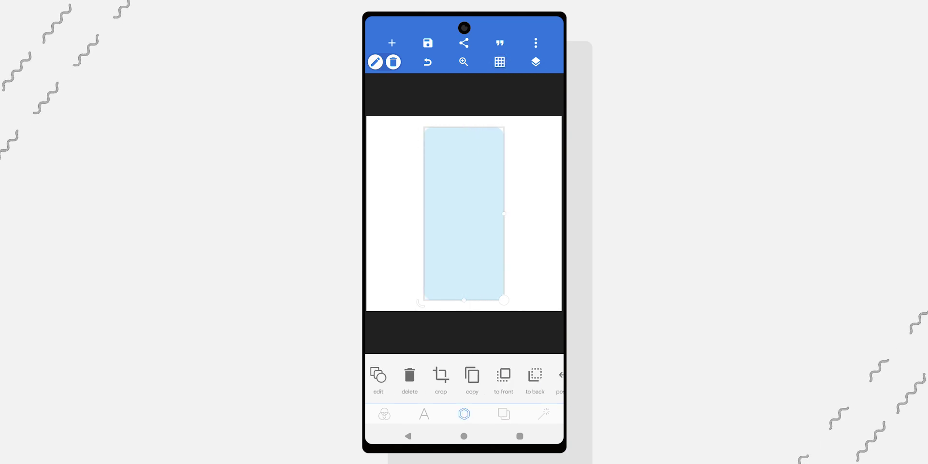
Step: Zoom in on the body's edge and restore the body layer to 100% opacity
left_click(535, 62)
left_click(378, 375)
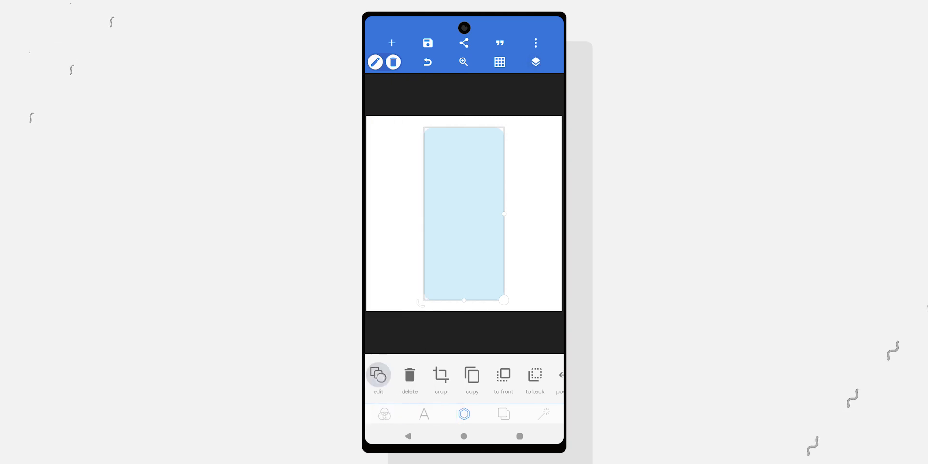
double_click(476, 215)
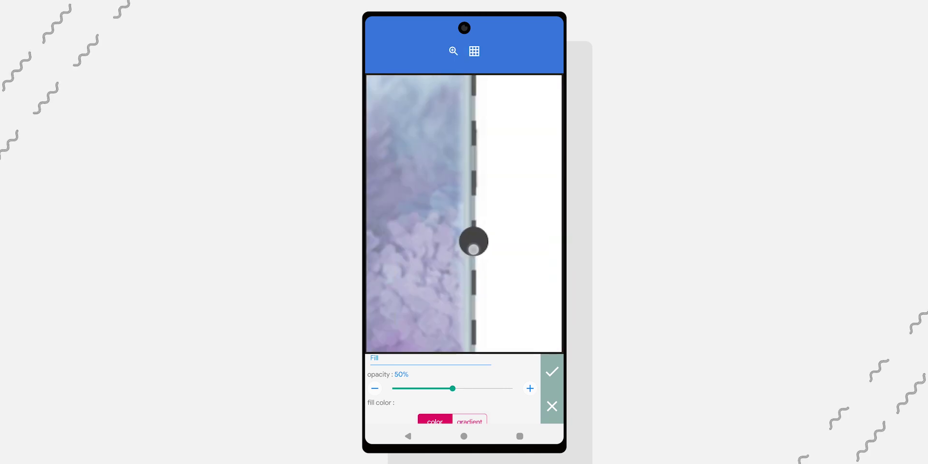
left_click_drag(452, 388, 535, 384)
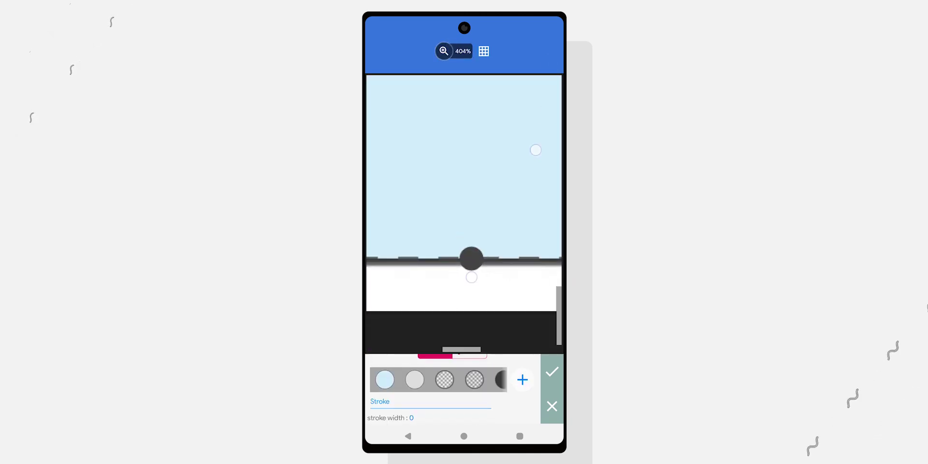